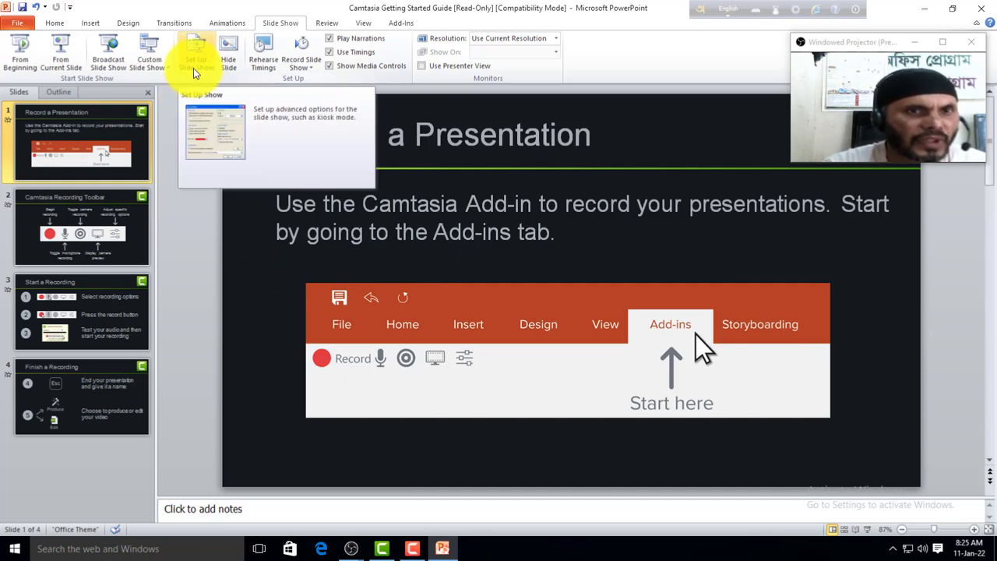
- In Set Up Show, choose All slides, tick Loop continuously until 'Esc', and pick Using timings, if present
left_click(195, 70)
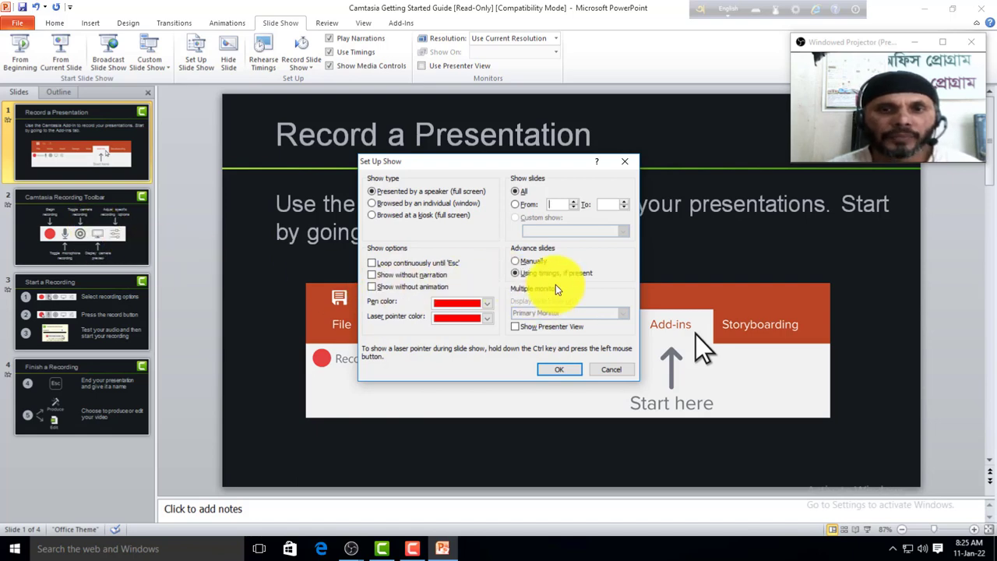
type("1")
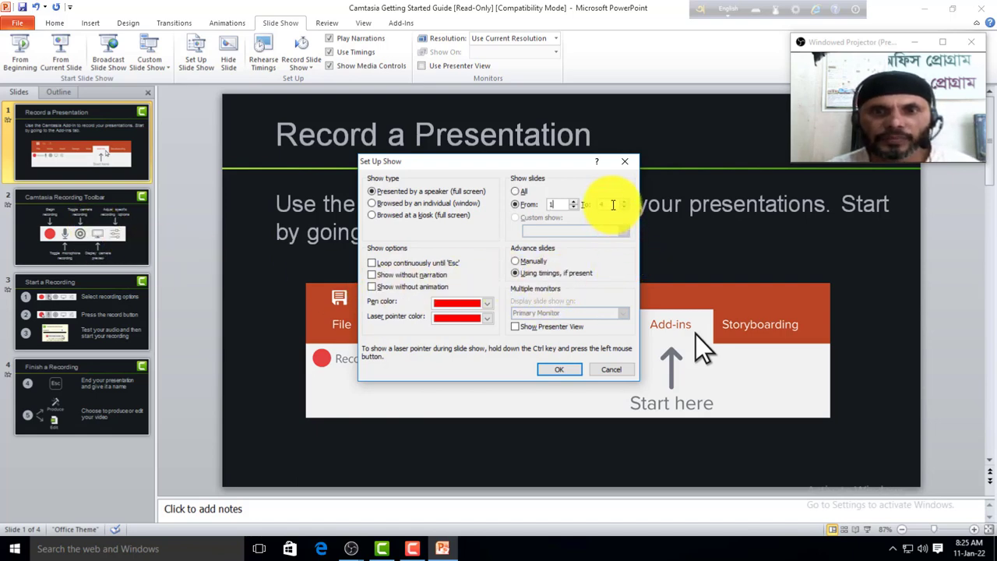
double_click(612, 204)
type("3")
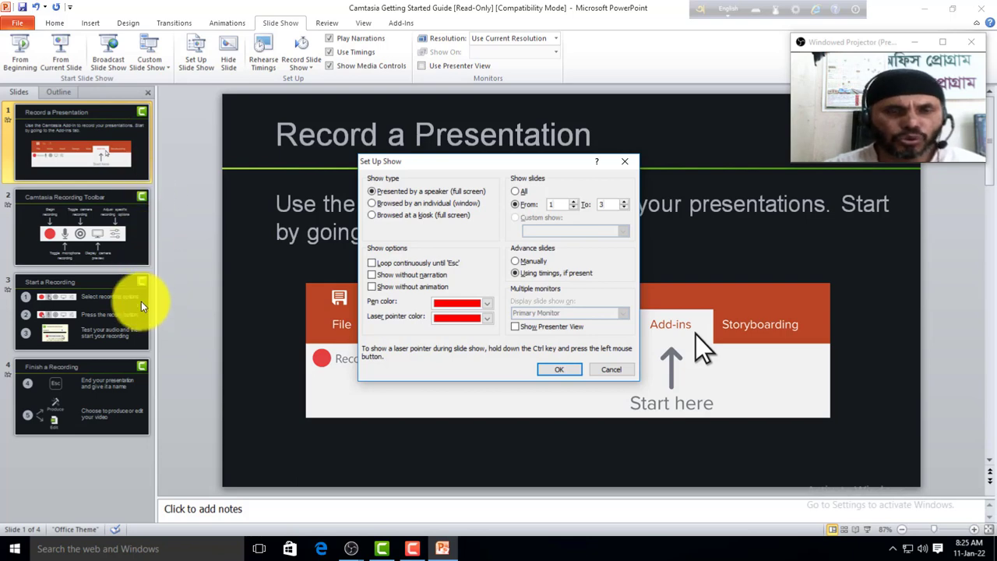
left_click(515, 192)
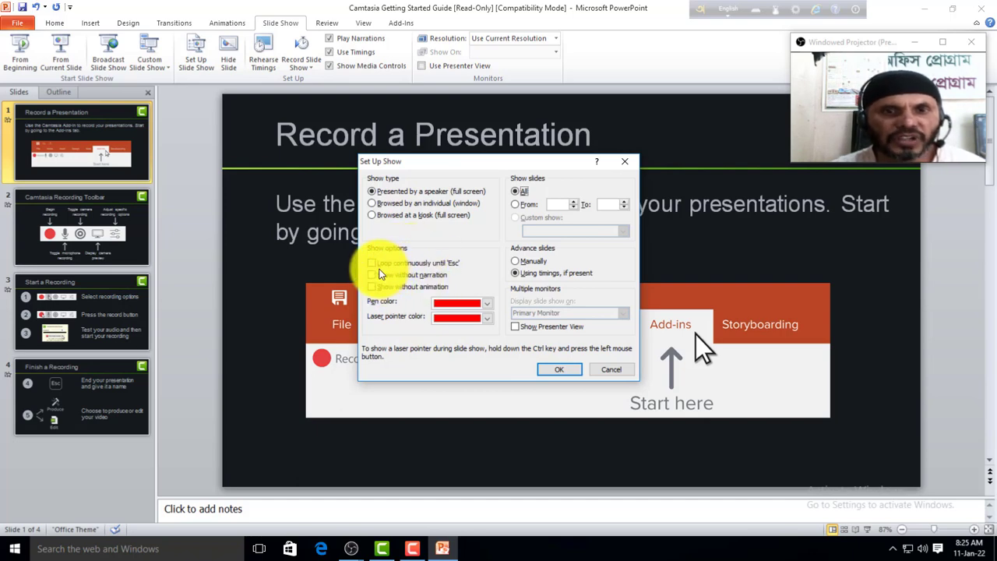
left_click(373, 265)
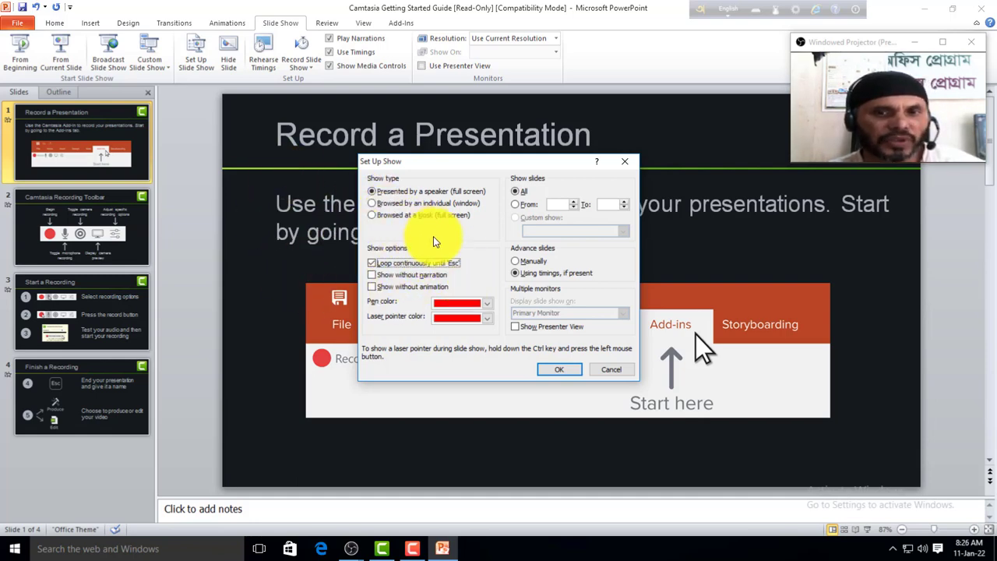
left_click(528, 264)
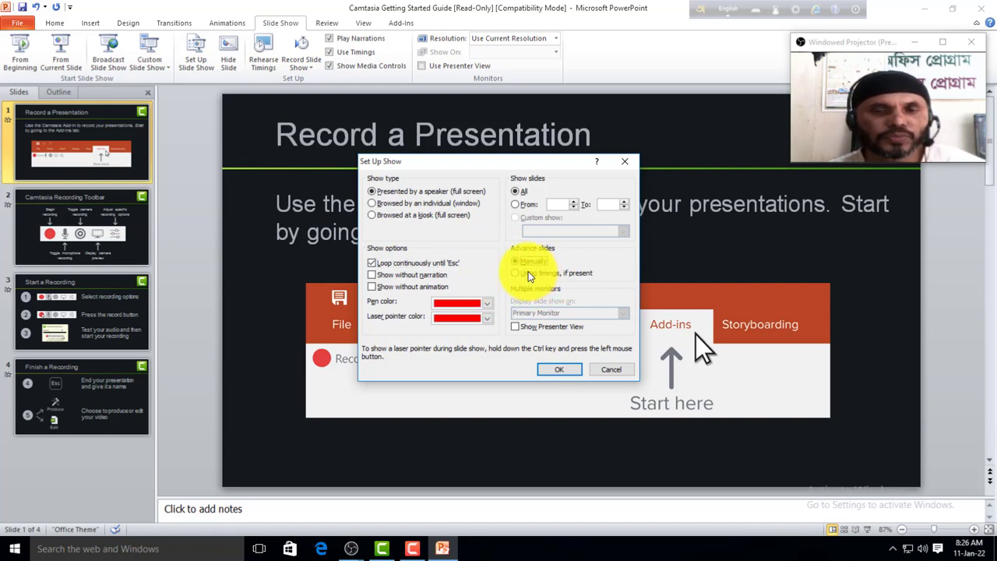
left_click(517, 272)
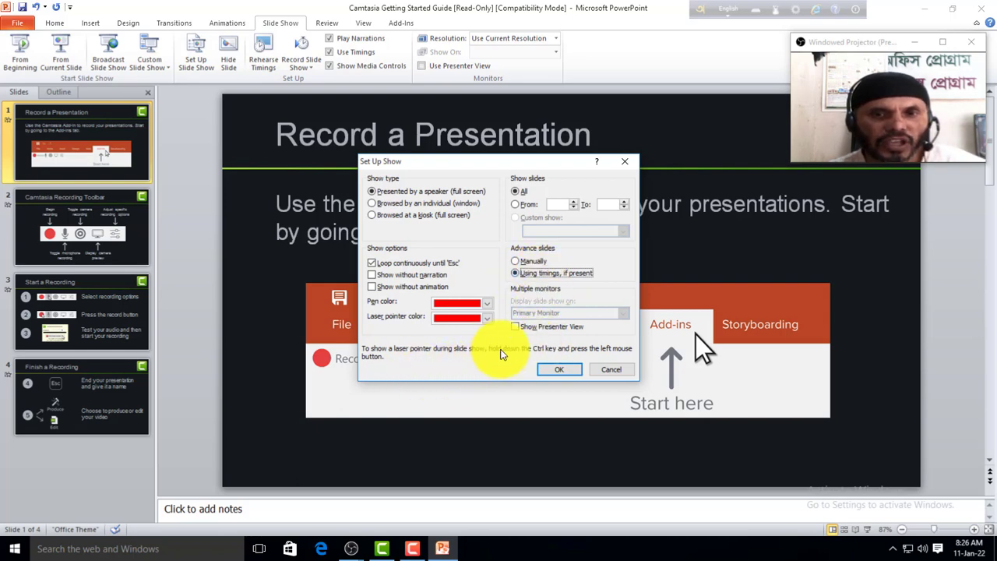
left_click(553, 374)
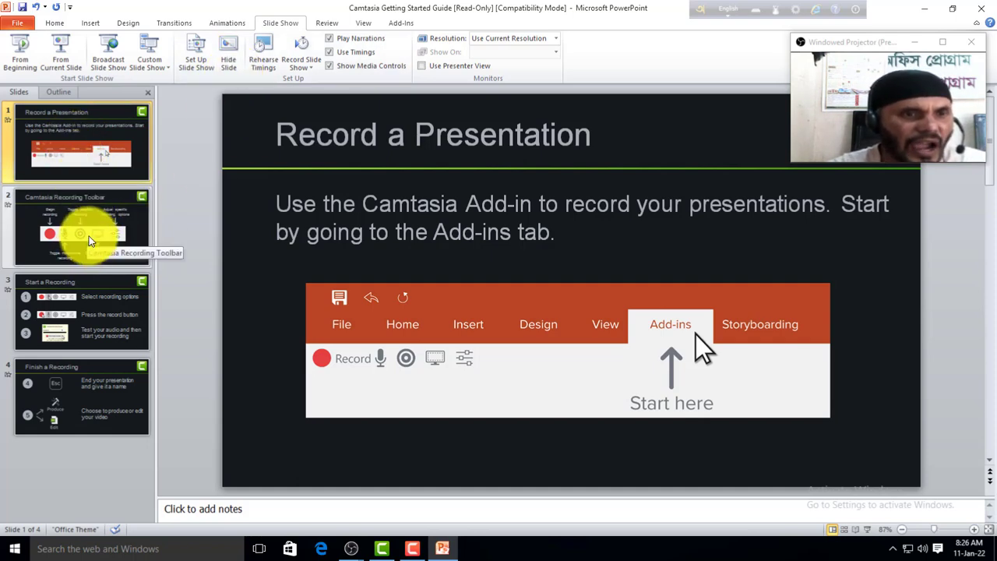
- Hide and then unhide slide 4, Finish a Recording, and return to slide 1
left_click(72, 400)
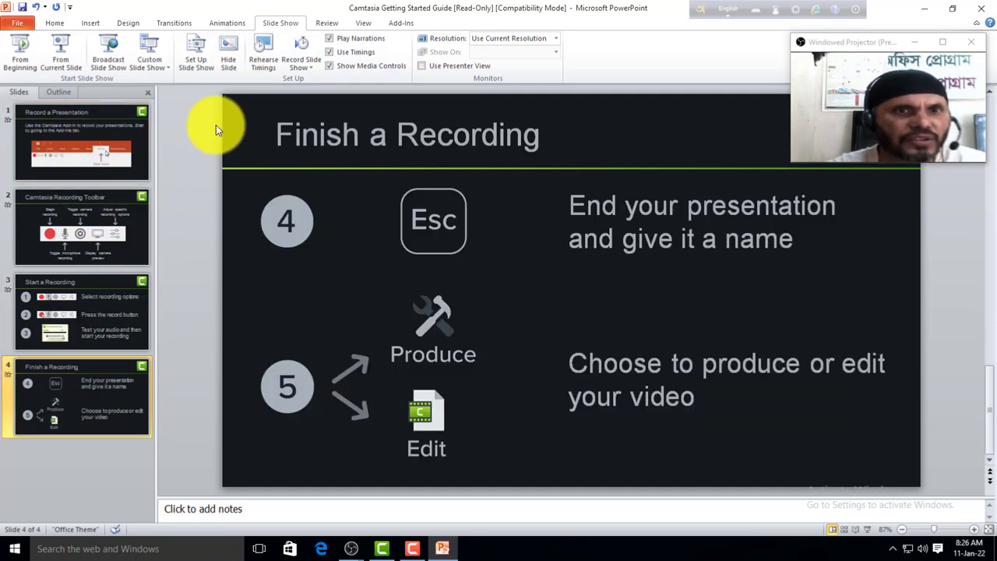
left_click(229, 58)
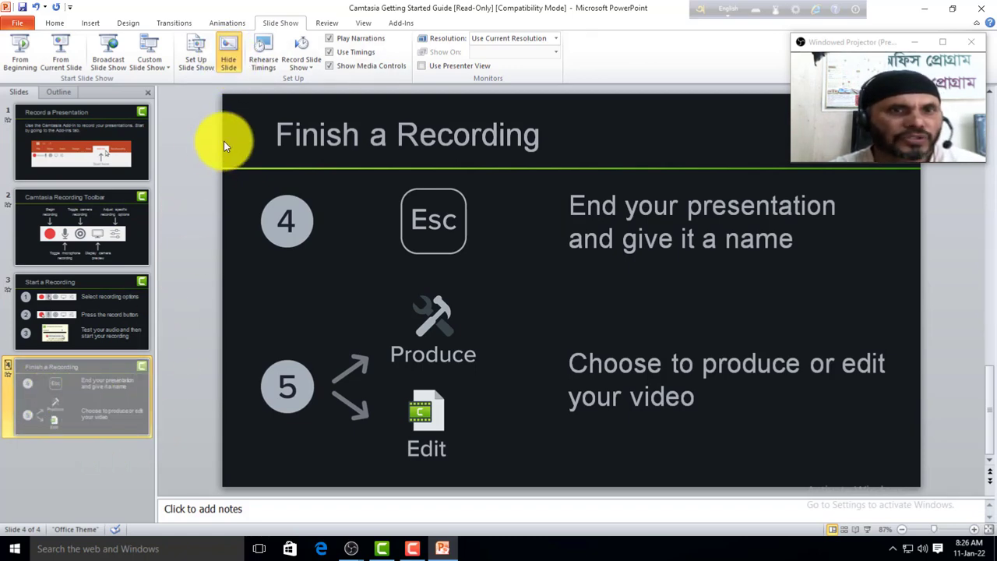
left_click(230, 63)
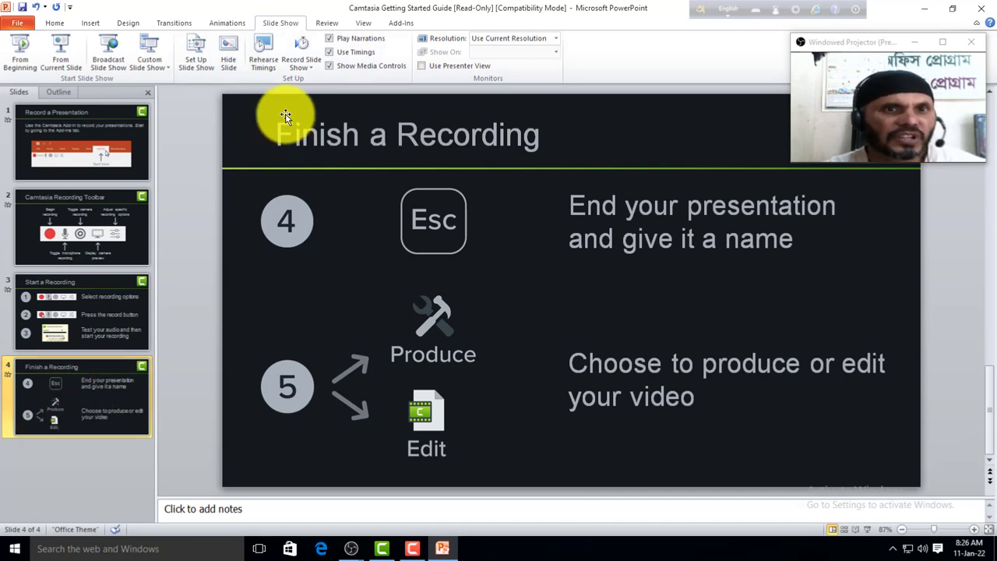
left_click(87, 138)
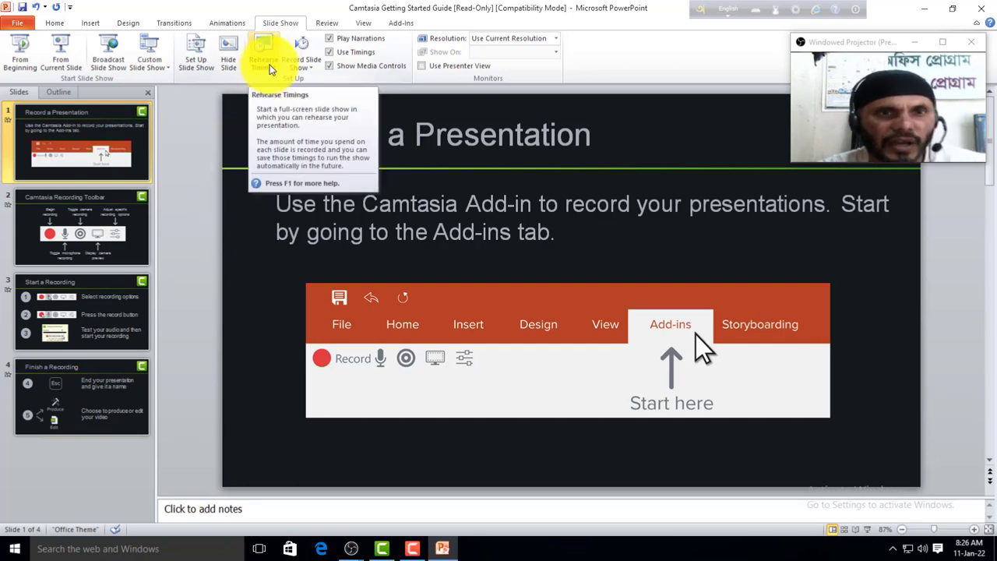
- Rehearse timings through all four slides and their builds, then keep timings of 00:01, 00:03, 00:05, 00:03
left_click(269, 67)
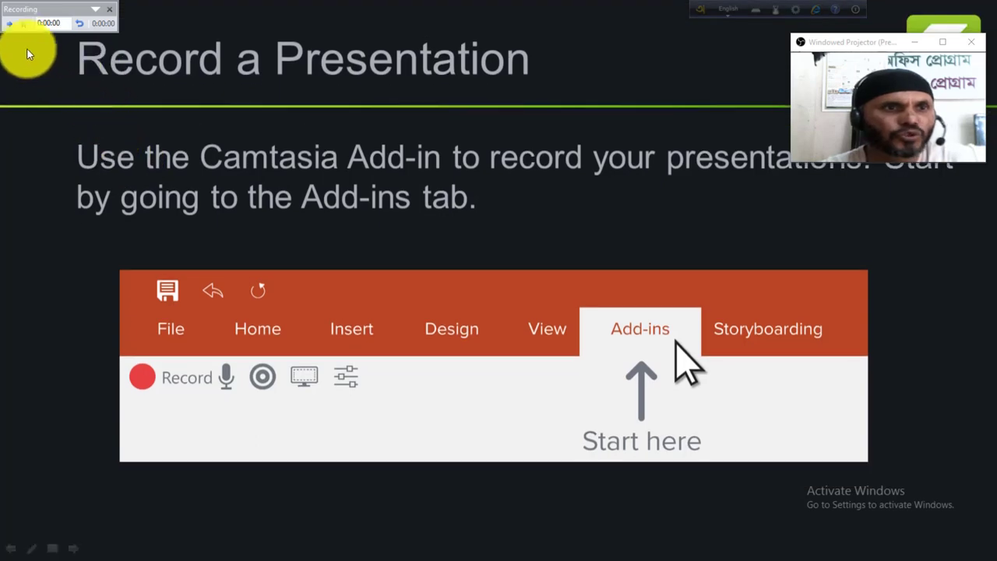
left_click(11, 27)
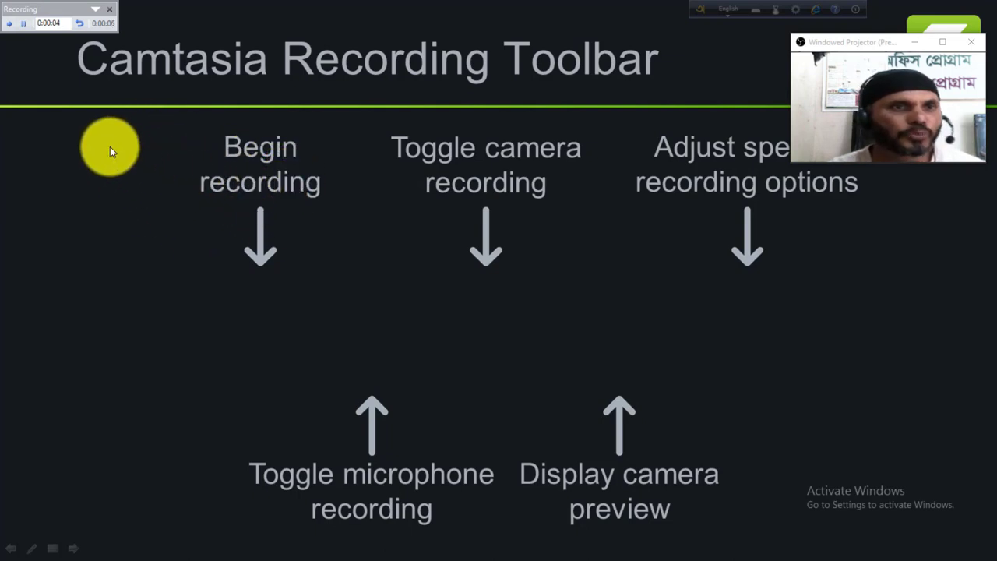
left_click(10, 30)
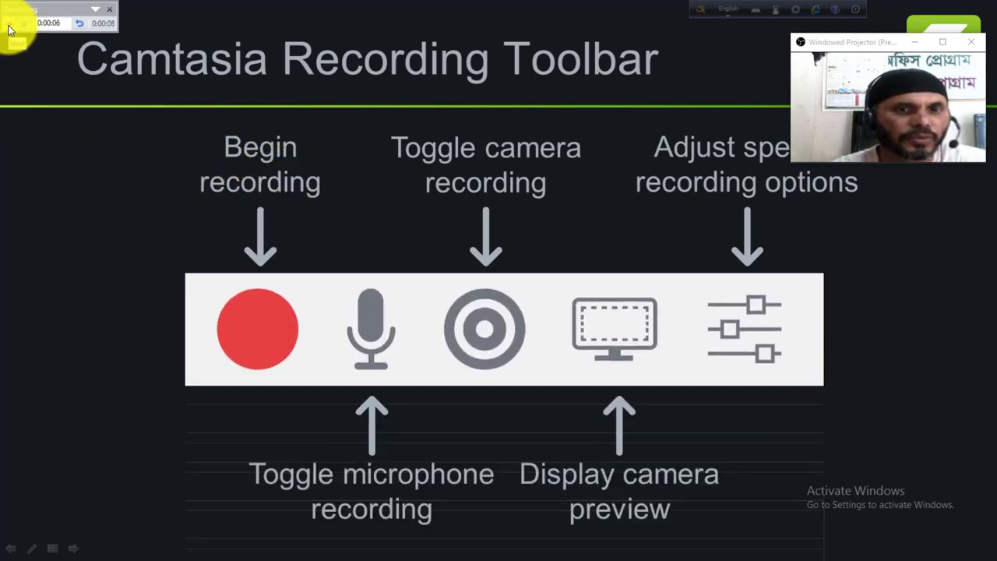
key("Right")
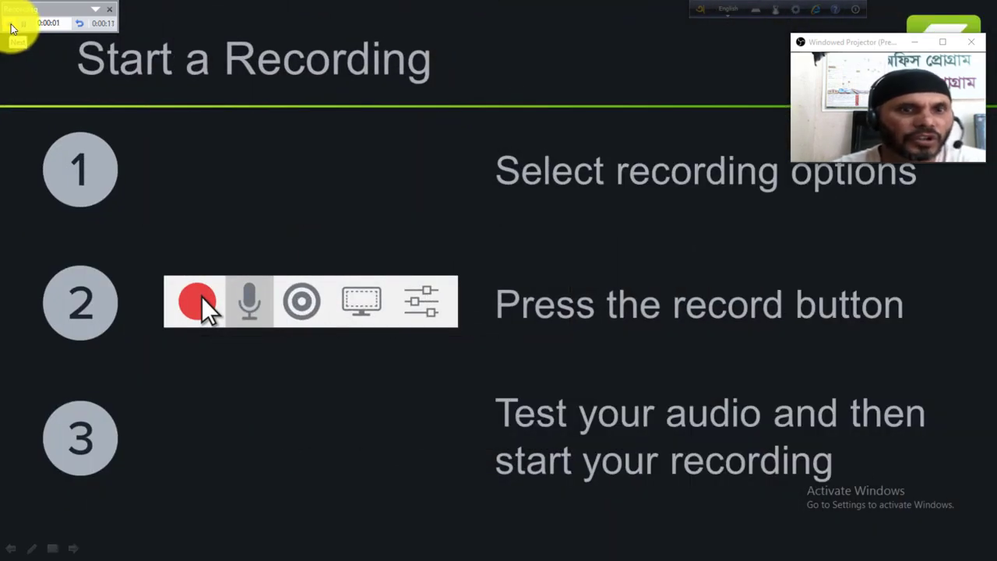
left_click(11, 29)
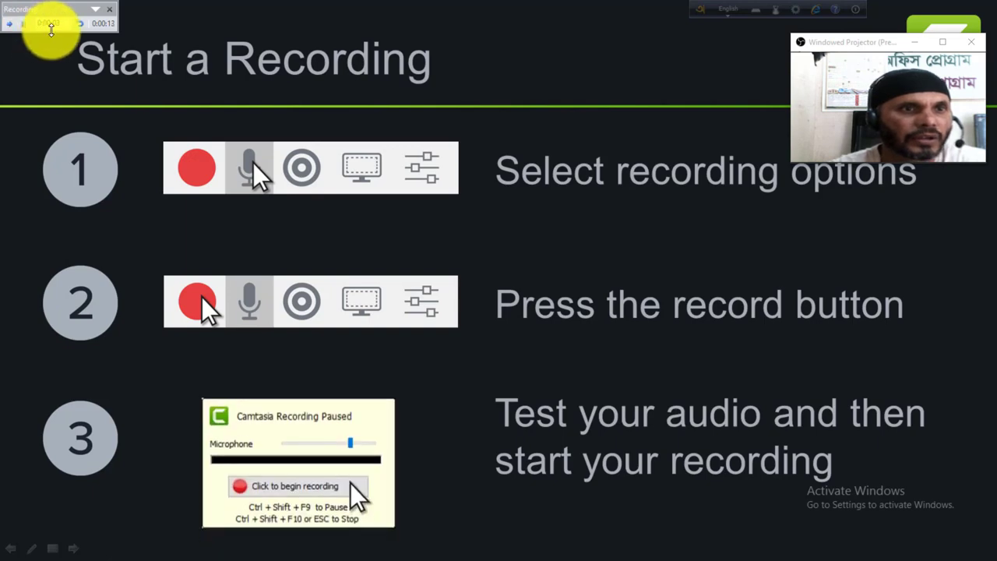
left_click(10, 28)
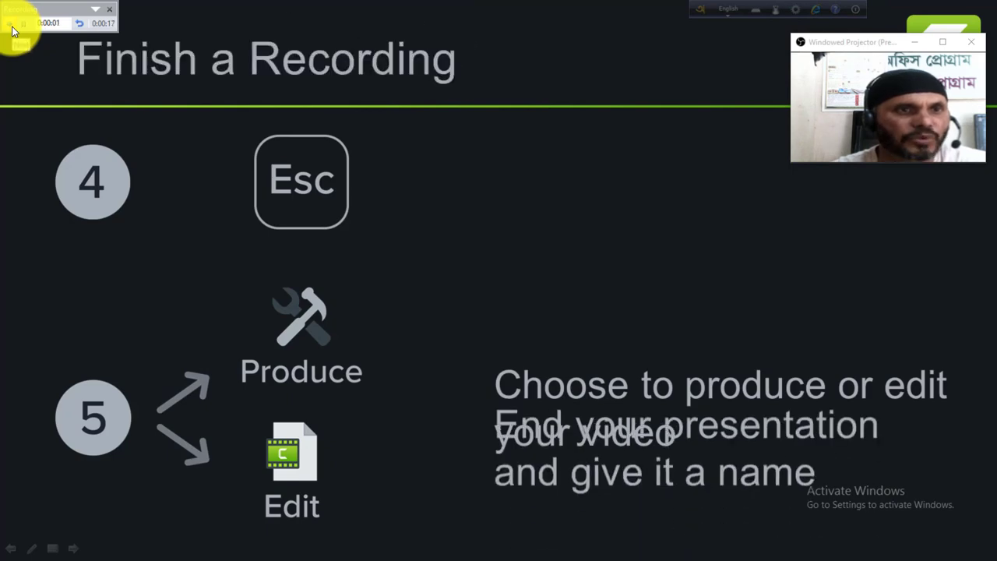
left_click(12, 30)
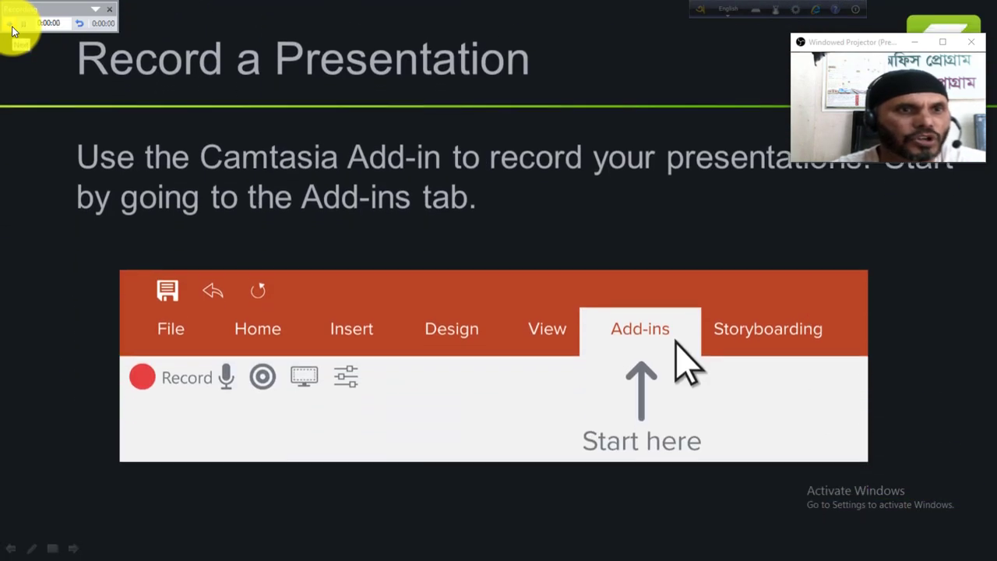
left_click(11, 30)
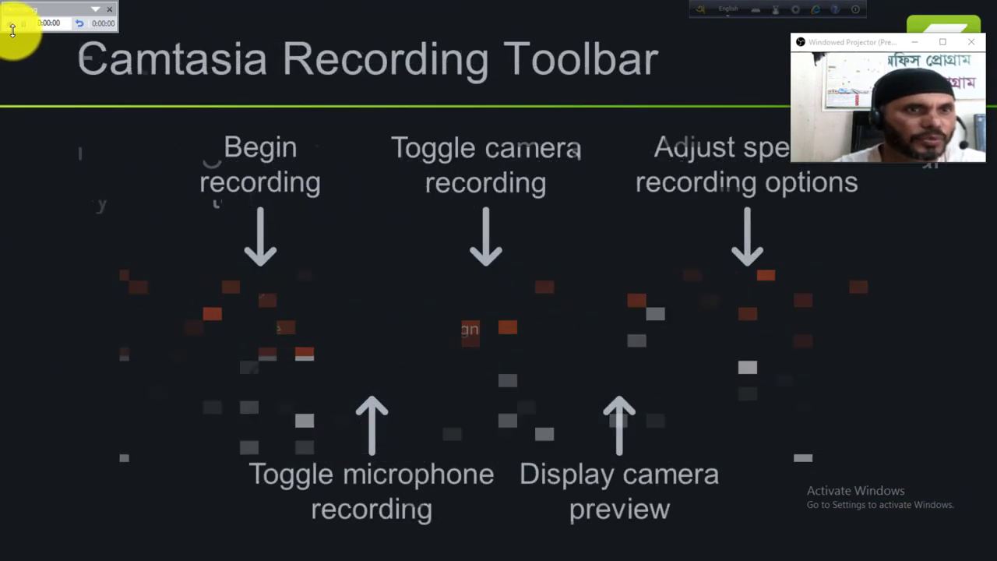
left_click(12, 29)
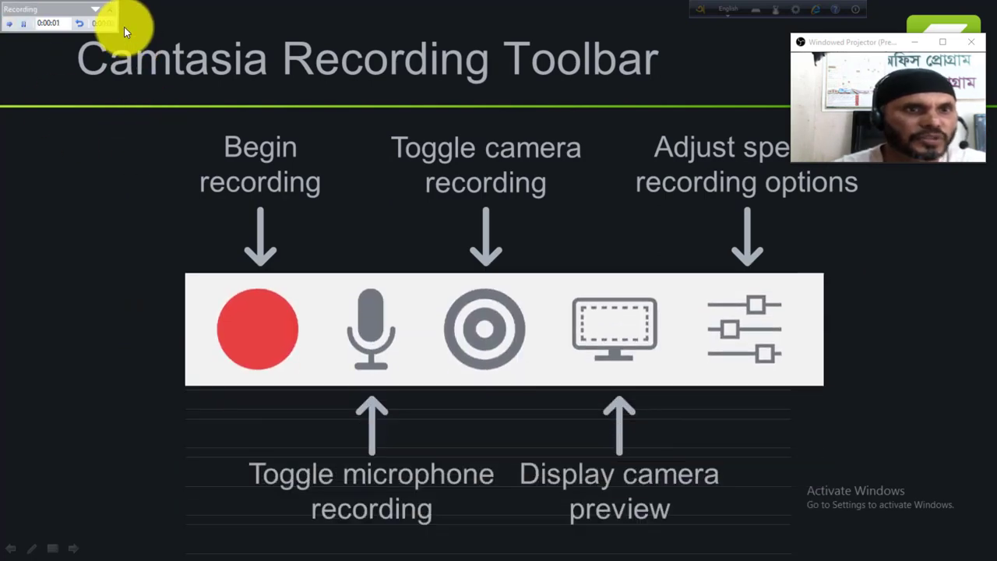
left_click(111, 11)
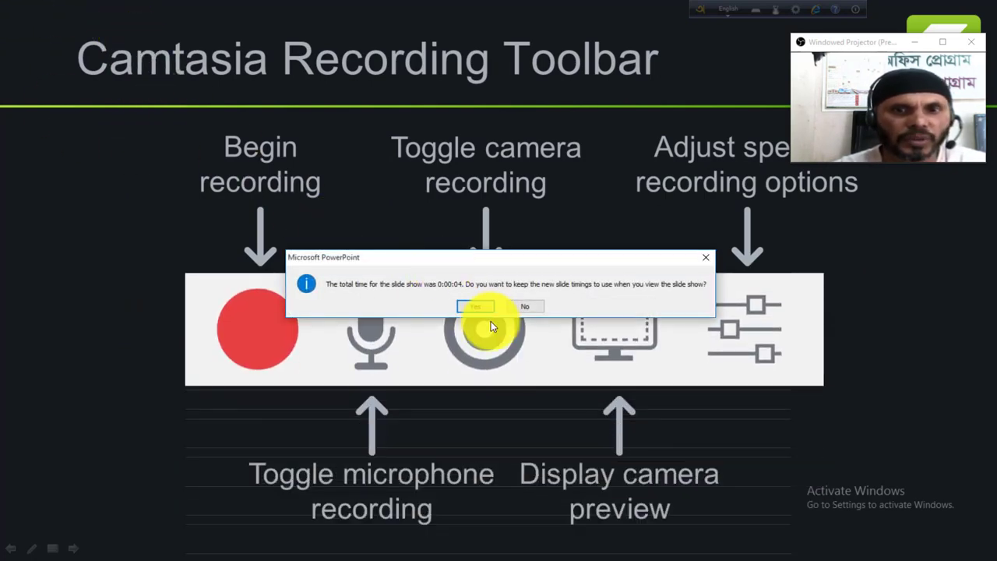
left_click(476, 307)
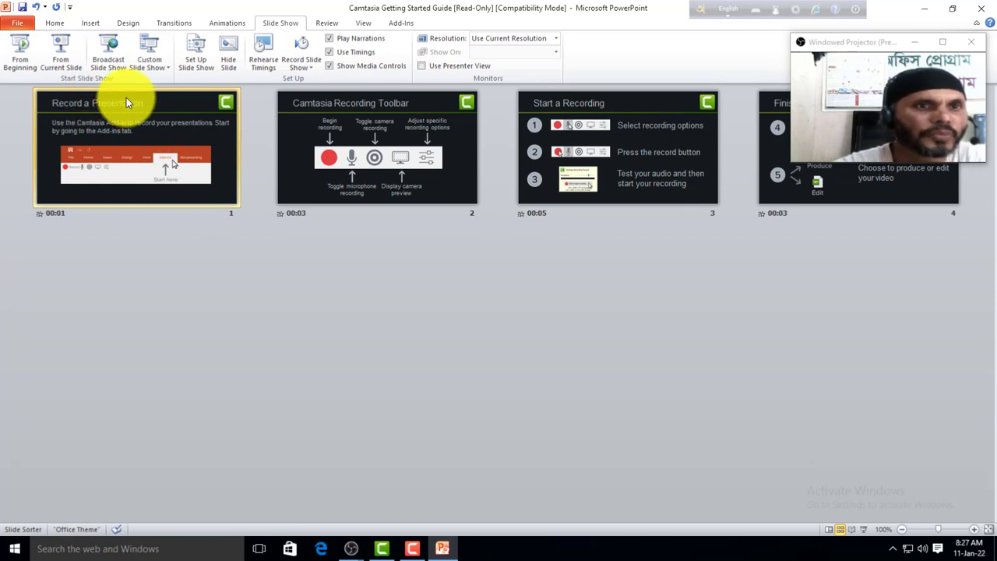
- Play the show from slide 1 through each build to the Finish a Recording slide
left_click(27, 64)
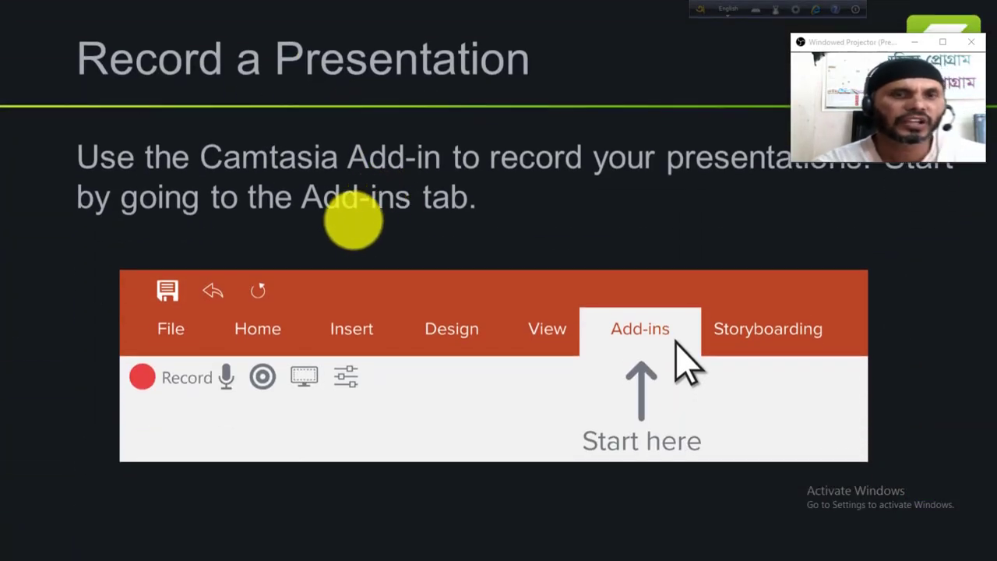
left_click(382, 218)
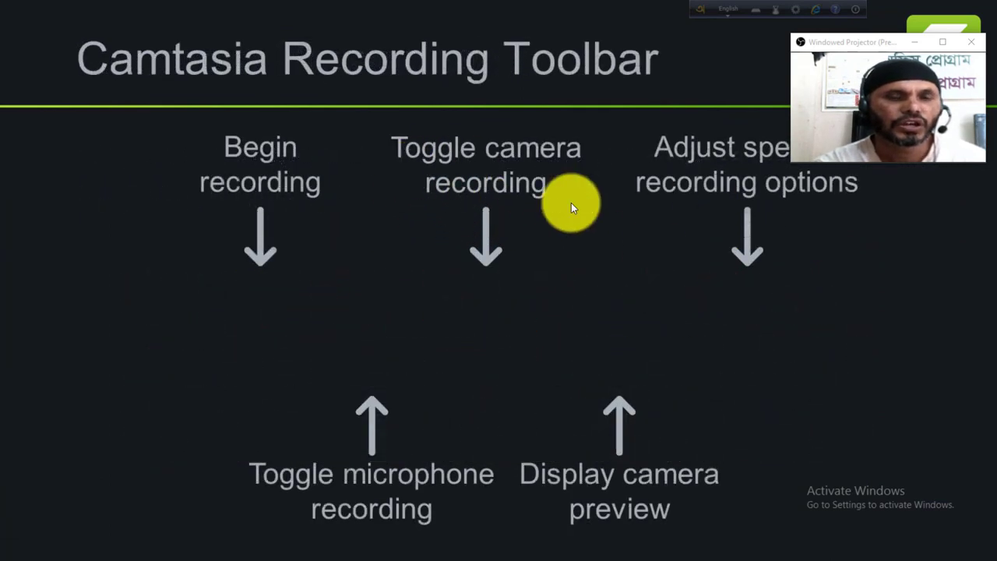
left_click(374, 218)
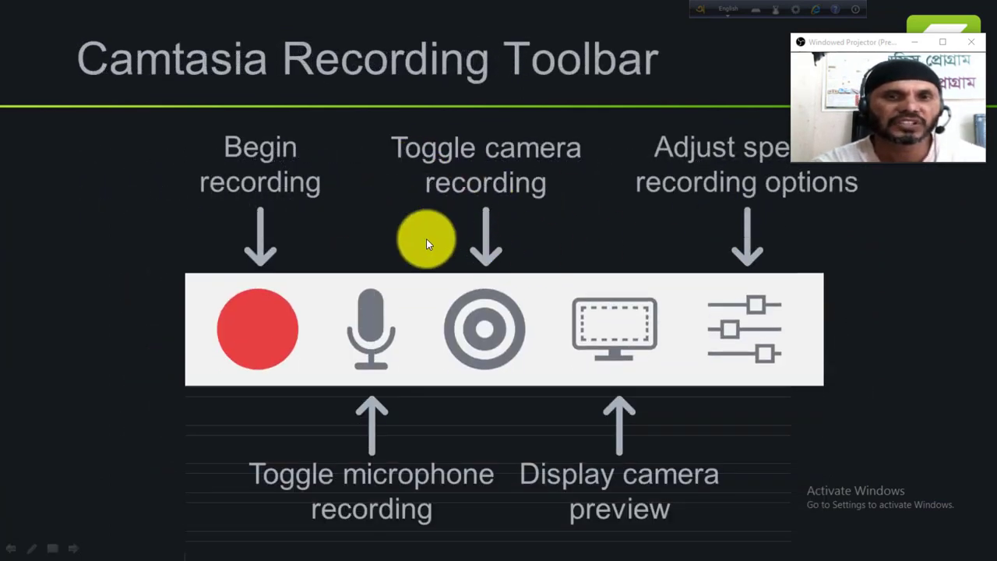
left_click(420, 234)
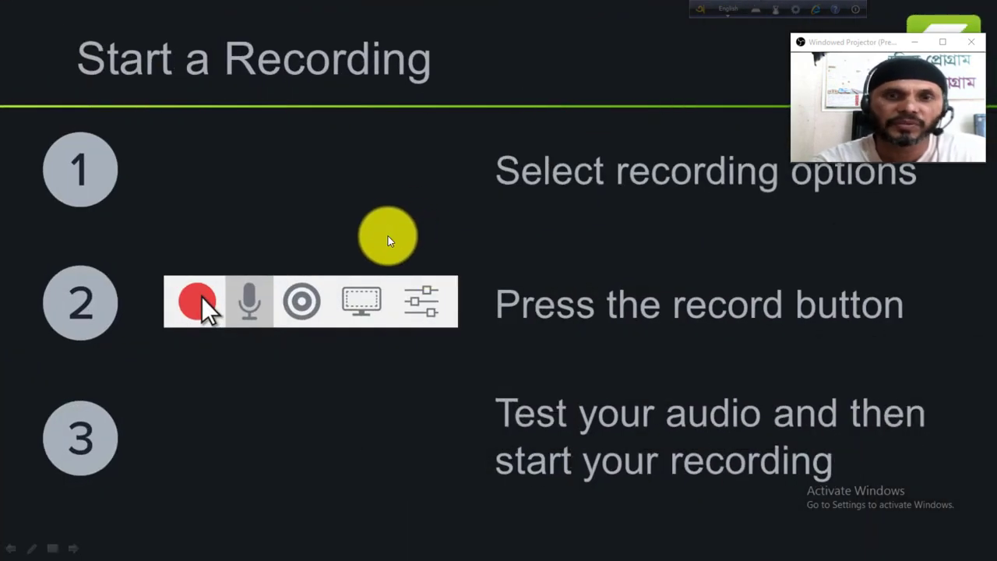
left_click(374, 241)
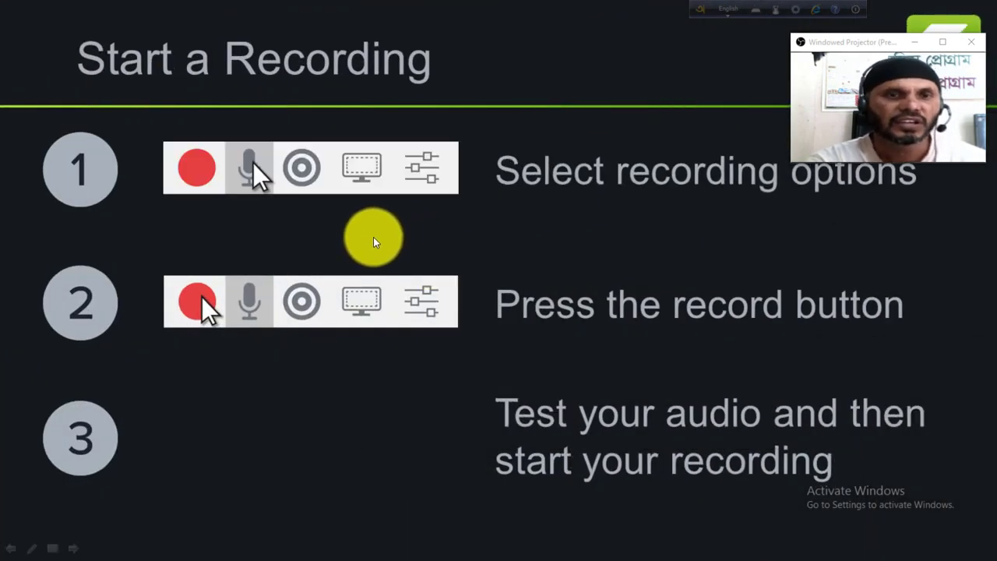
left_click(361, 239)
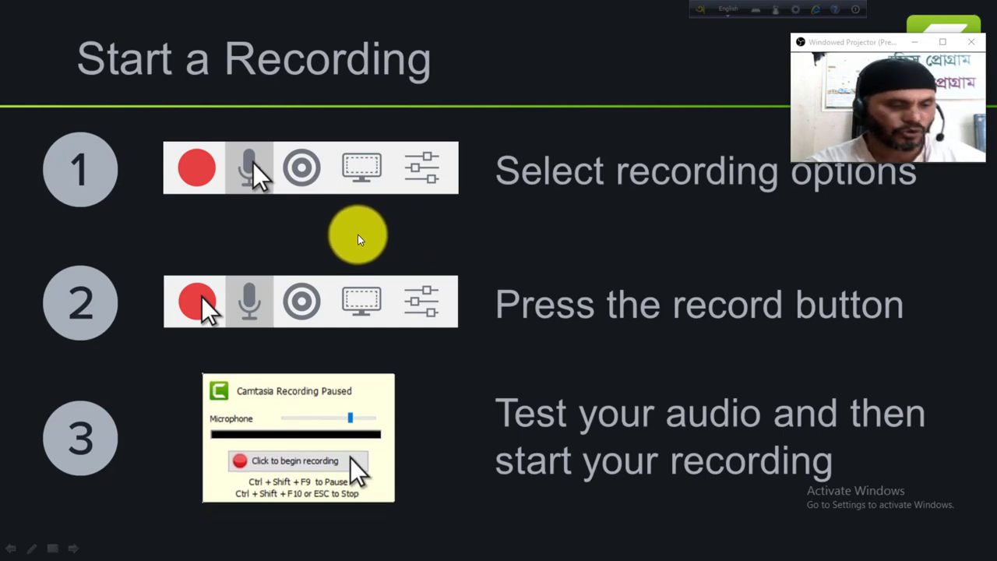
left_click(364, 238)
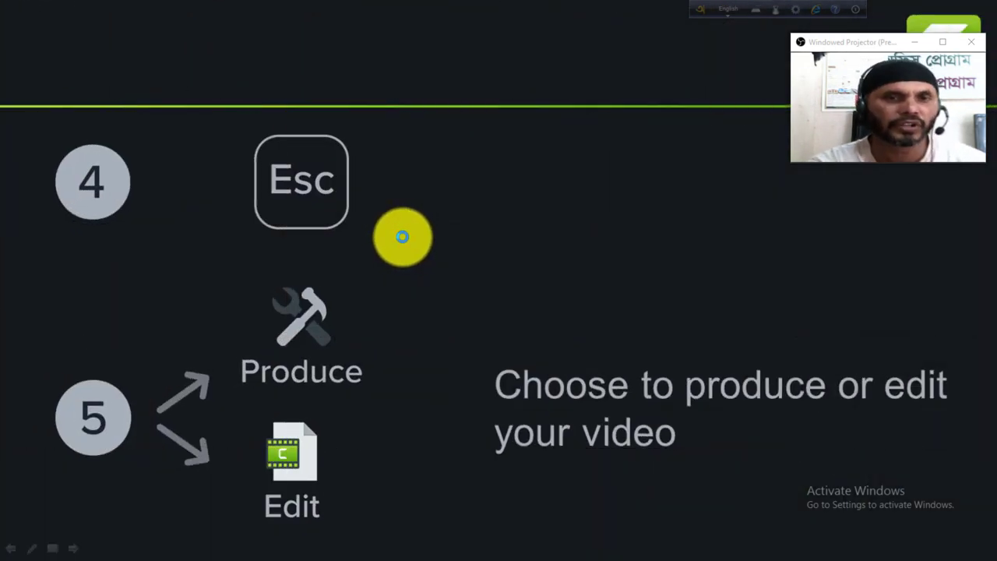
- Exit the show, replay briefly from the current slide, then end it with Esc
key("Escape")
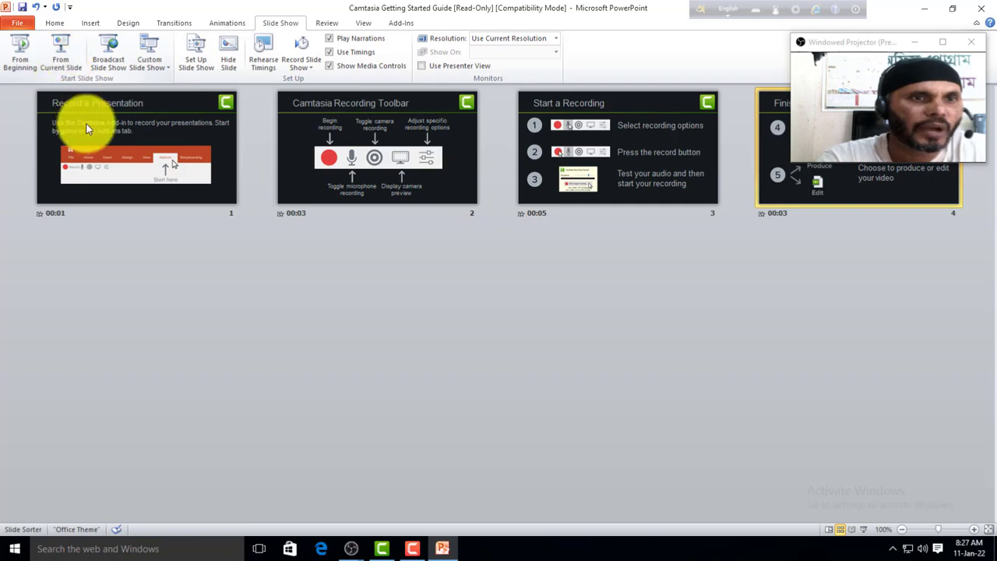
left_click(64, 65)
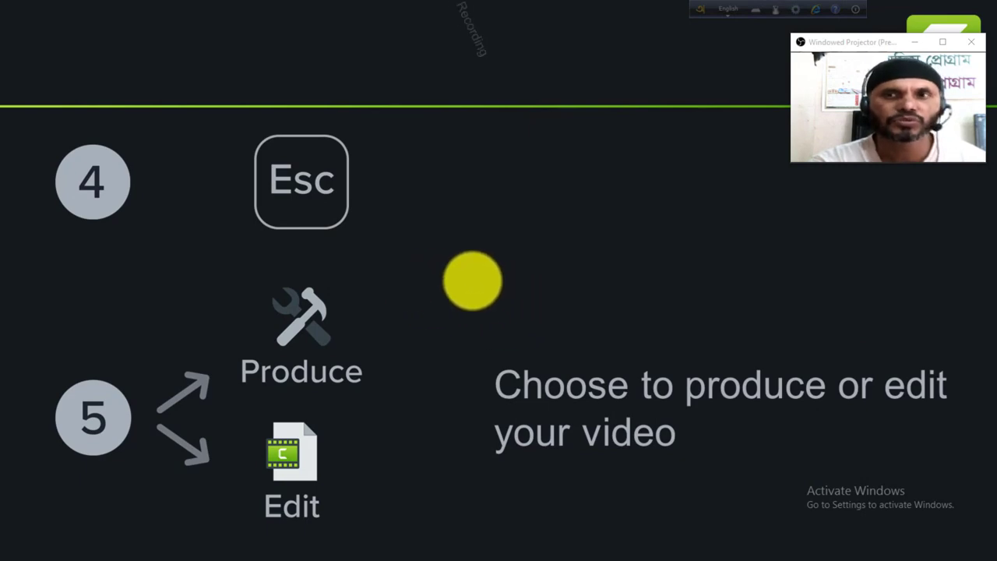
key("Escape")
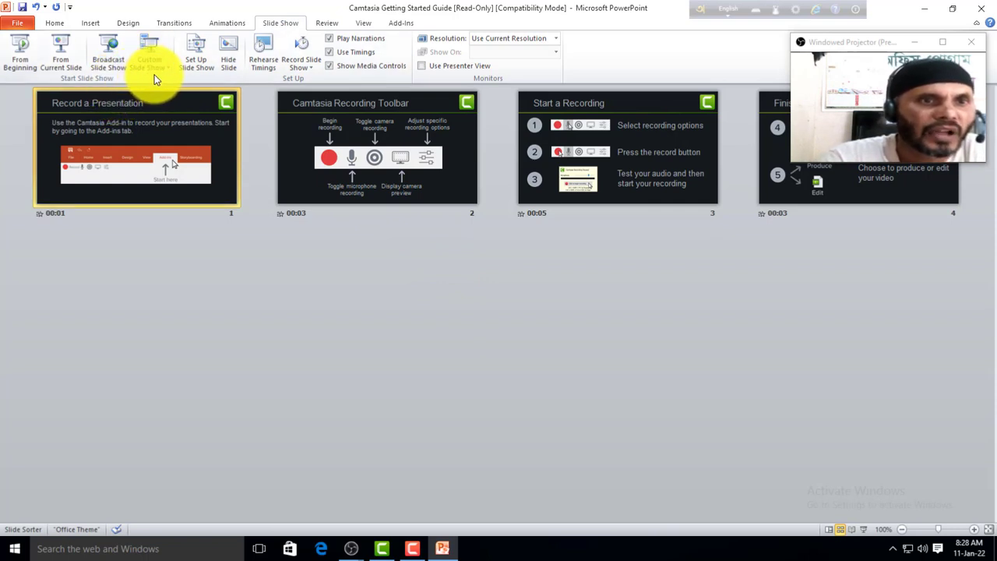
- Start a Broadcast Slide Show and then cancel it
left_click(116, 63)
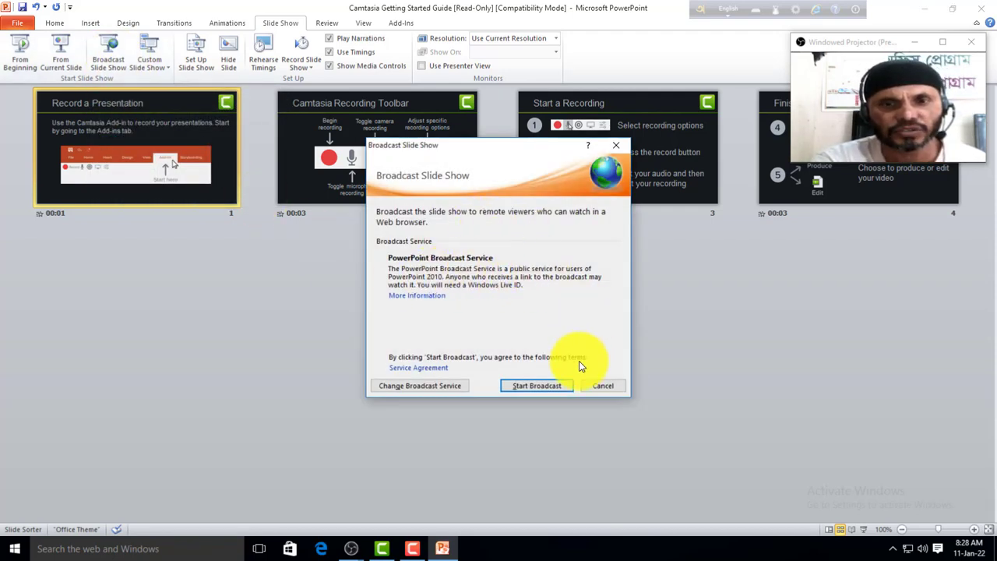
left_click(523, 387)
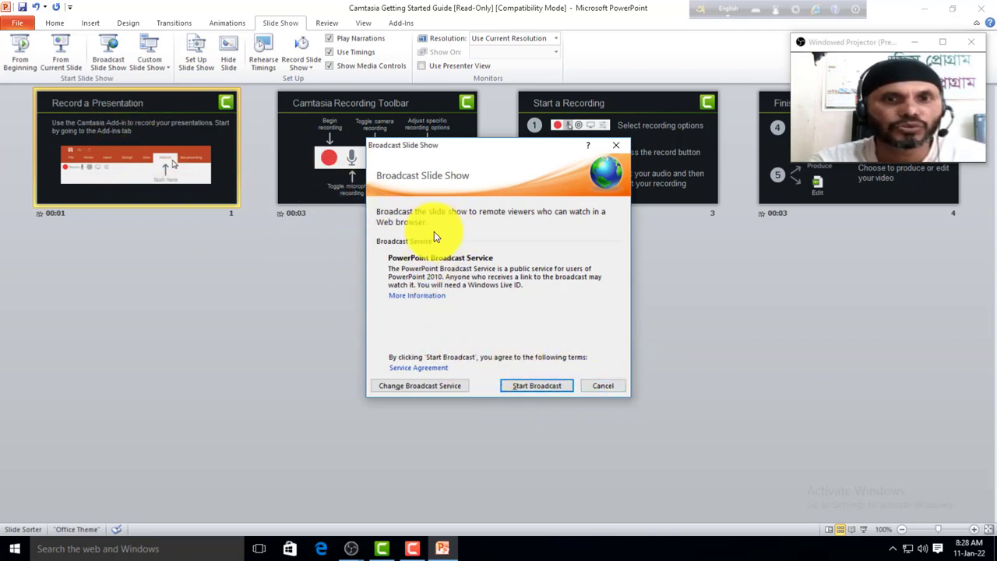
left_click(606, 385)
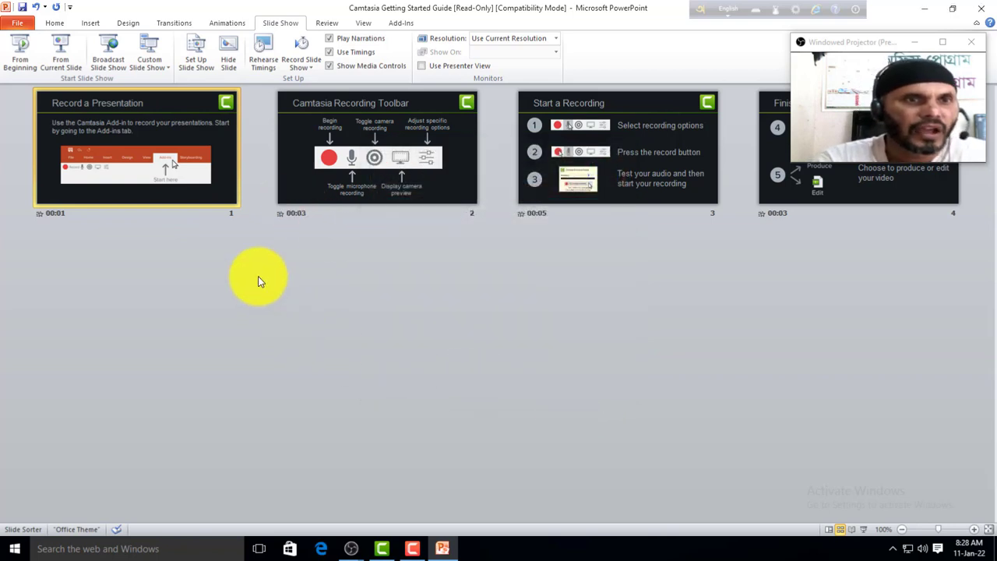
- Create 'Custom Show 1' containing slide 2, Camtasia Recording Toolbar, and close Custom Shows
left_click(167, 66)
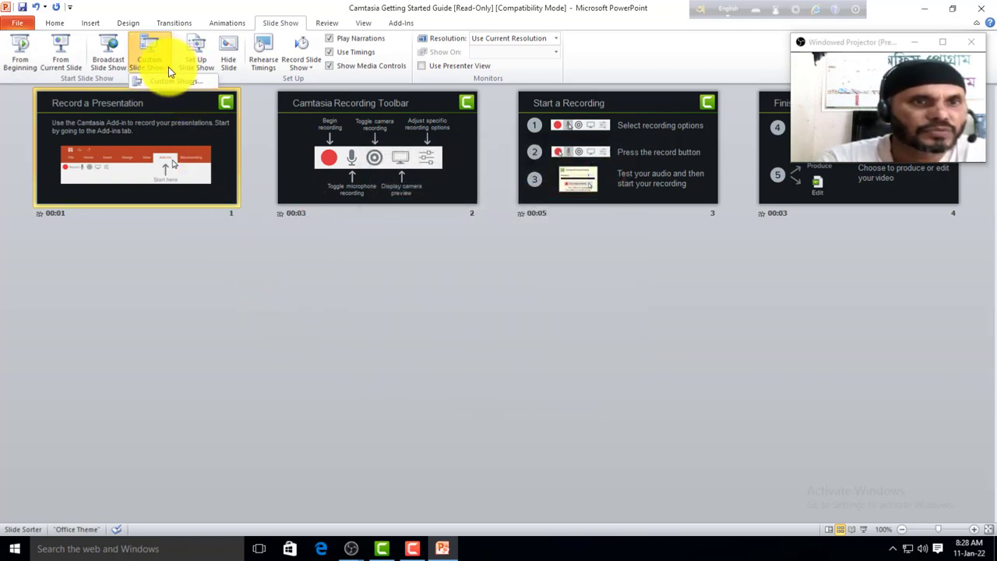
left_click(171, 82)
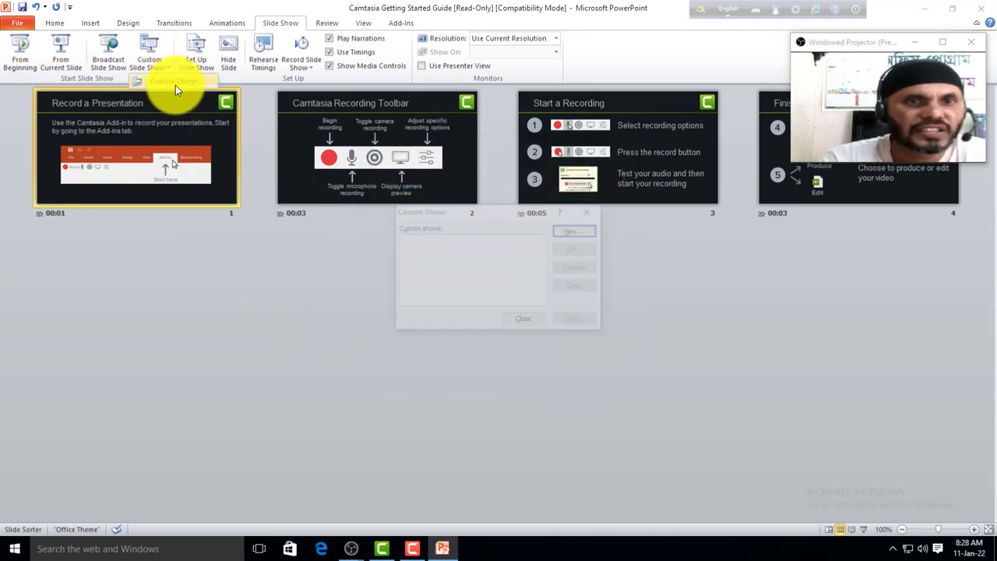
left_click(575, 231)
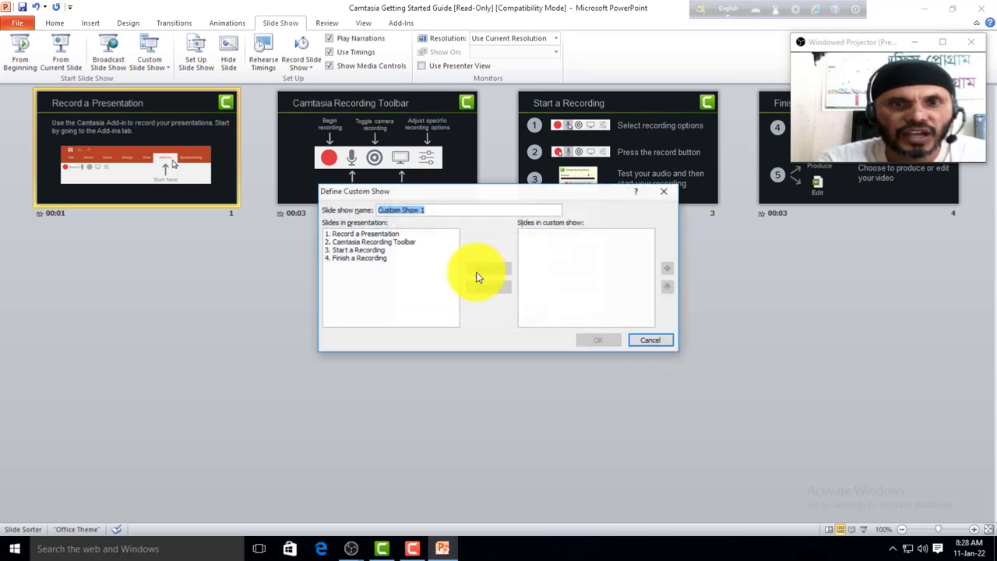
left_click(371, 243)
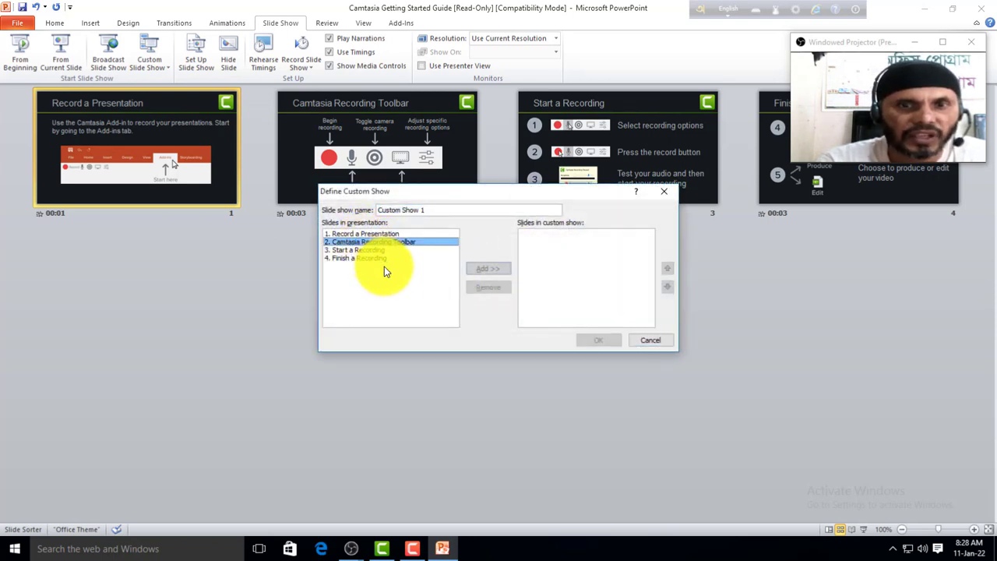
left_click(478, 272)
left_click(598, 339)
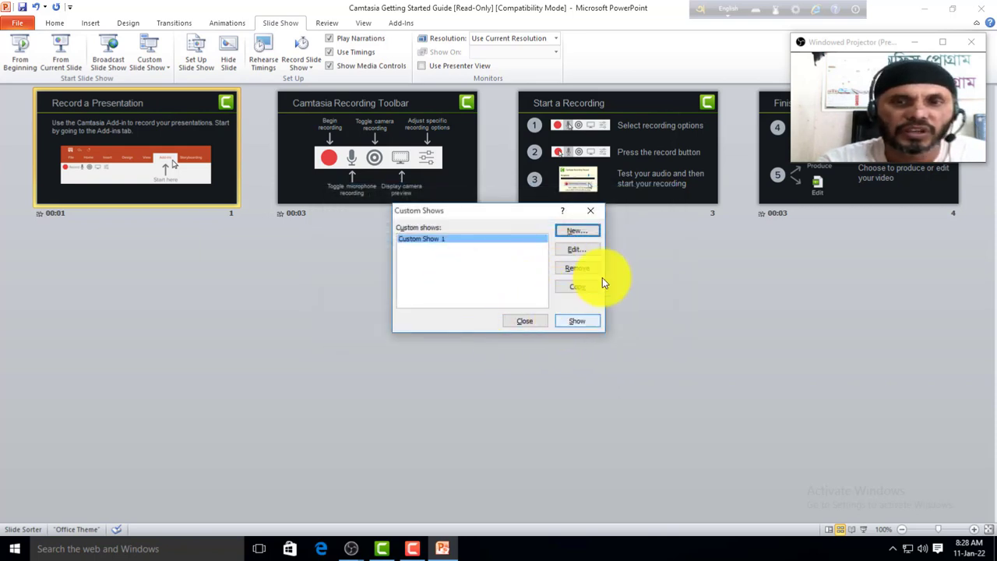
left_click(526, 323)
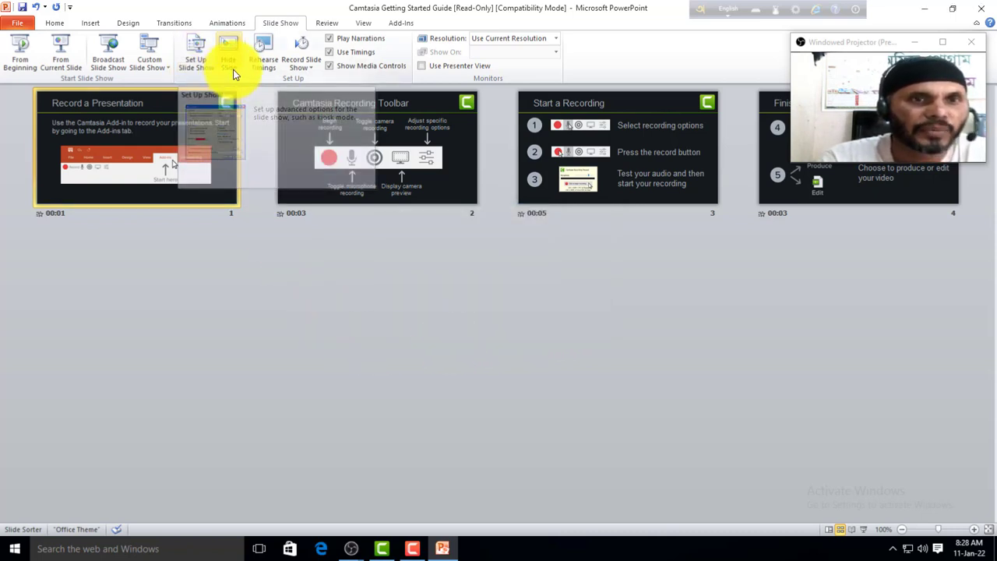
left_click(311, 66)
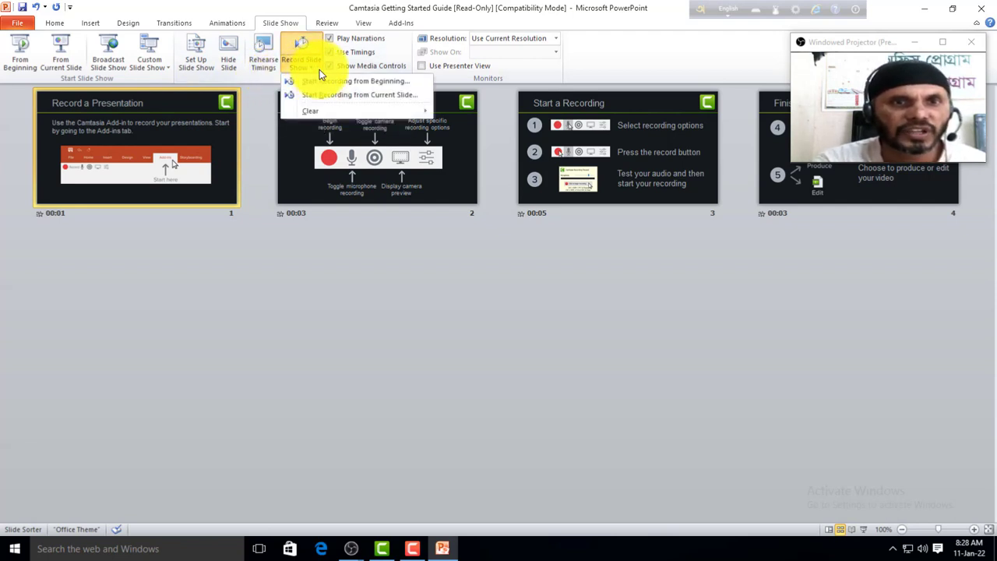
mouse_move(323, 109)
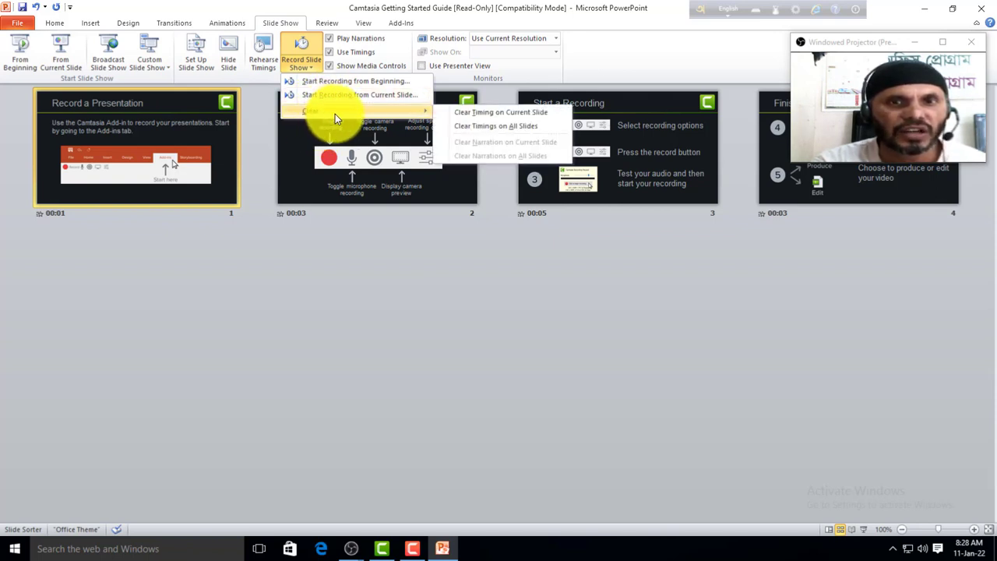
left_click(366, 251)
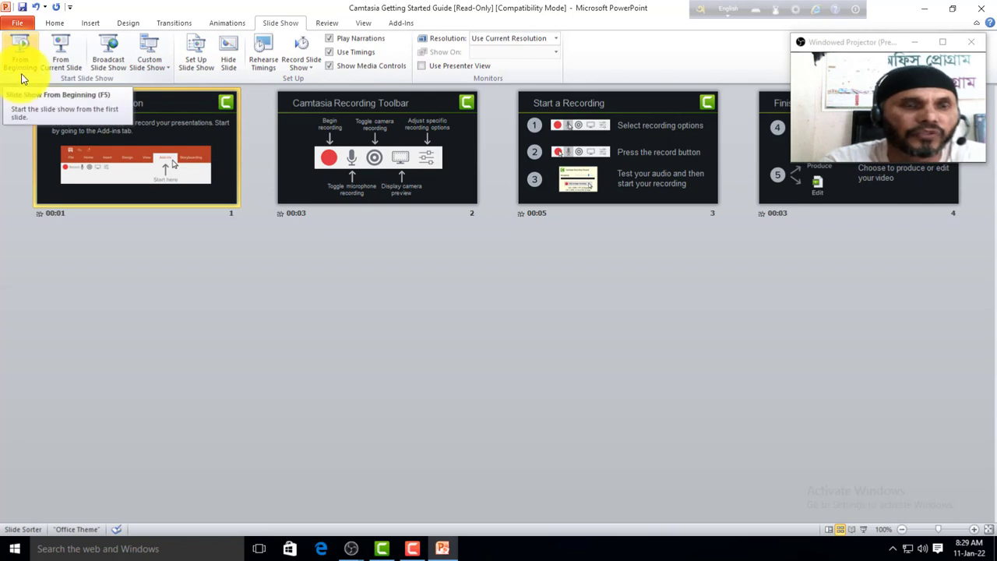
- Confirm the looping setup, then re-rehearse so the Camtasia Recording Toolbar slide lasts 00:02
left_click(197, 63)
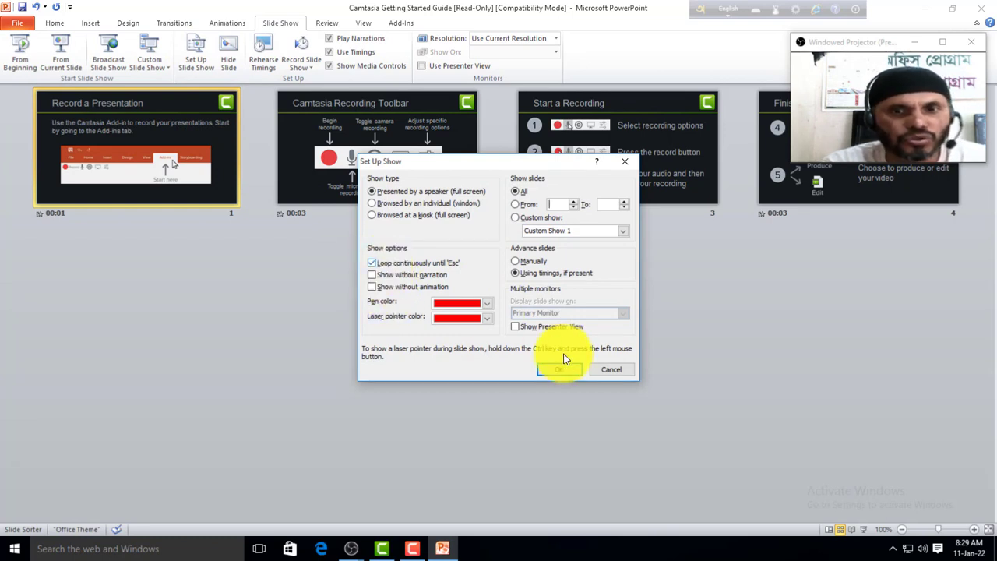
left_click(549, 369)
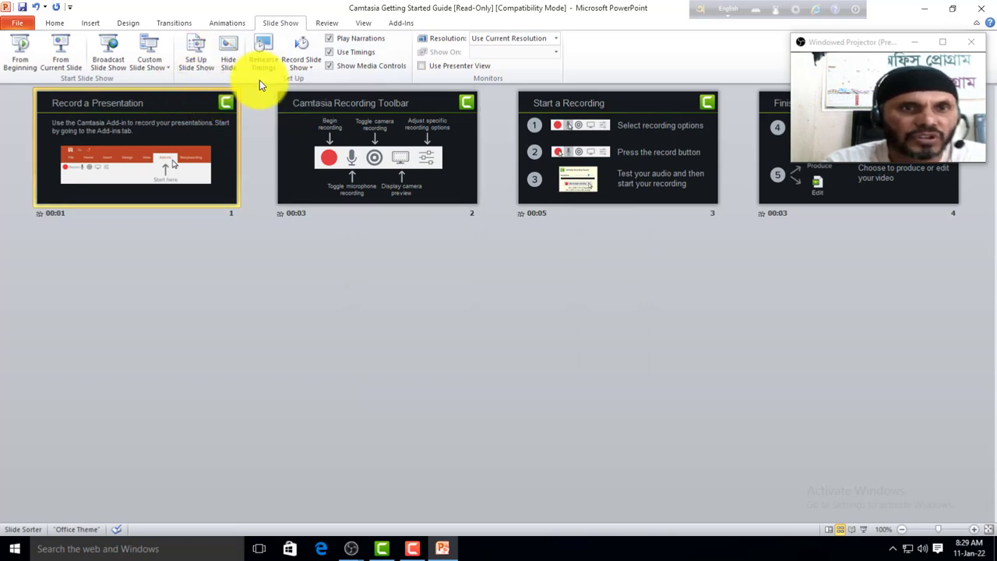
left_click(264, 58)
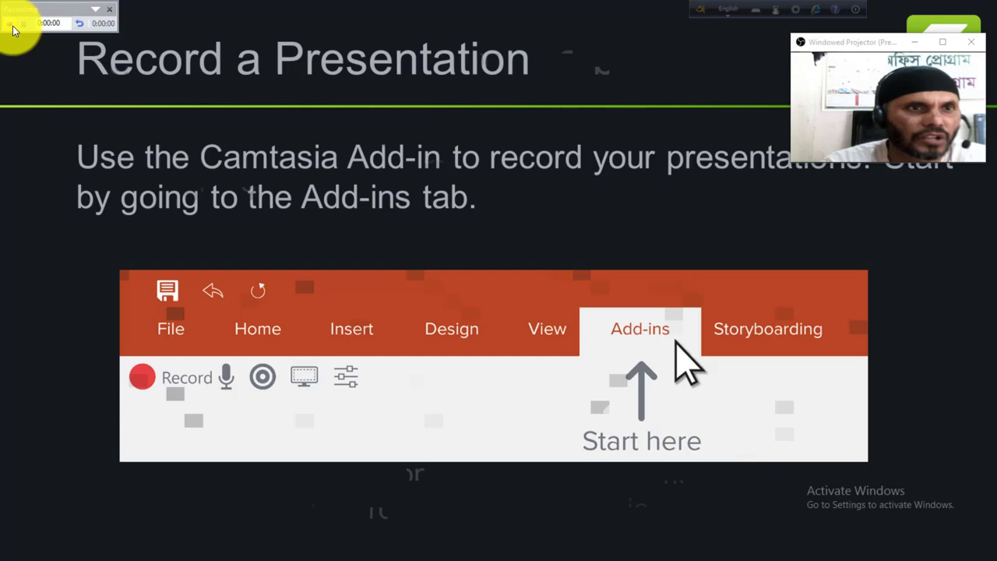
left_click(11, 24)
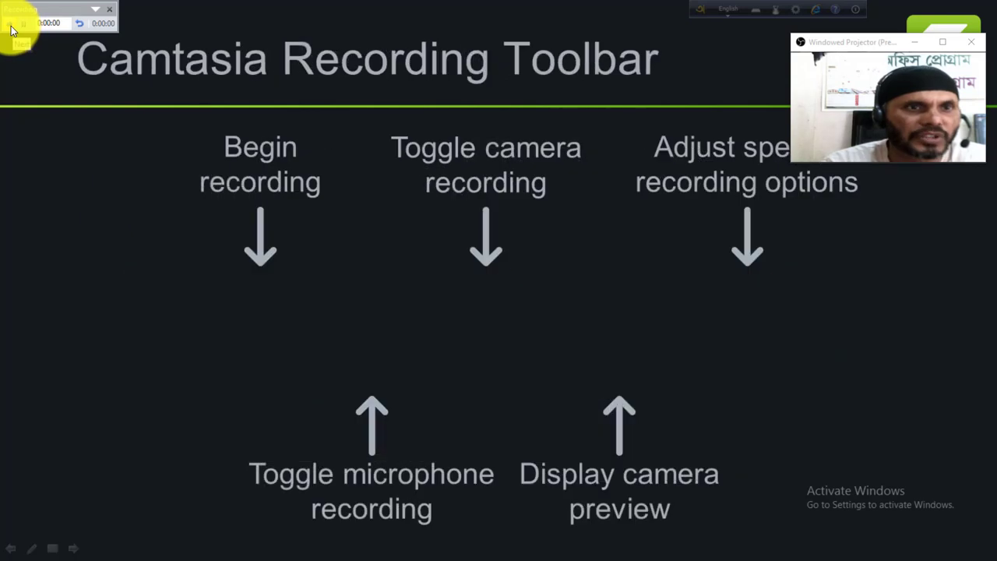
left_click(109, 9)
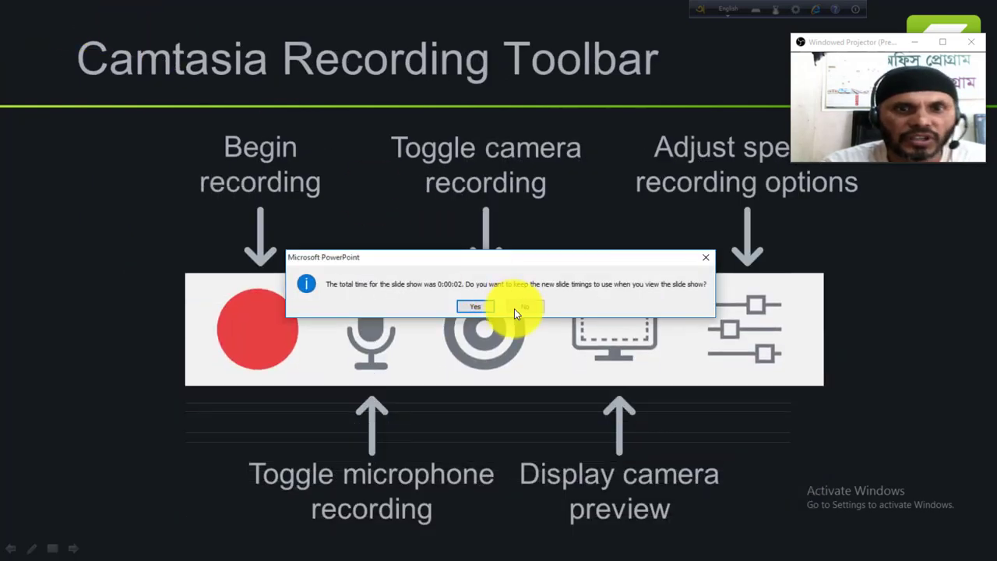
left_click(470, 308)
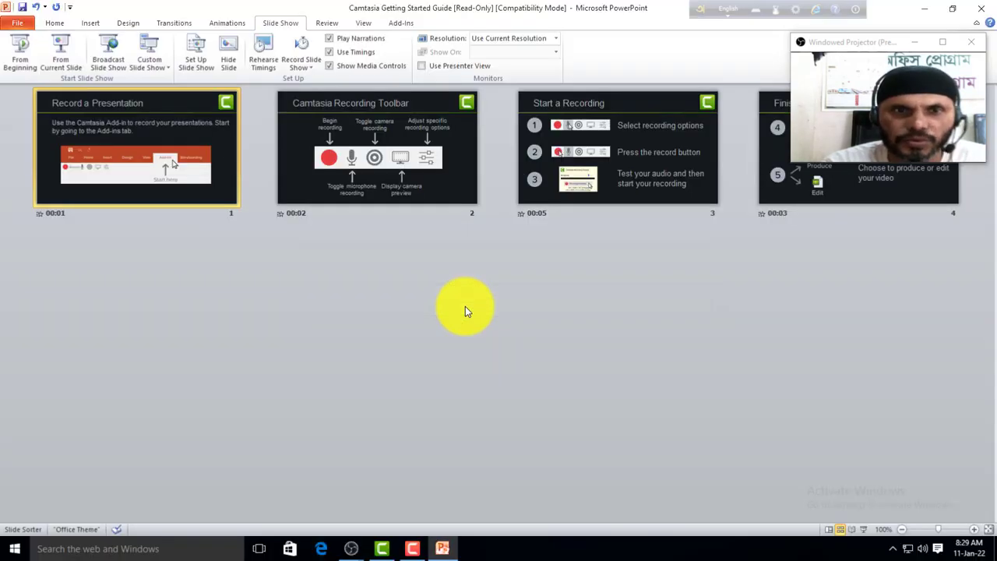
left_click(22, 63)
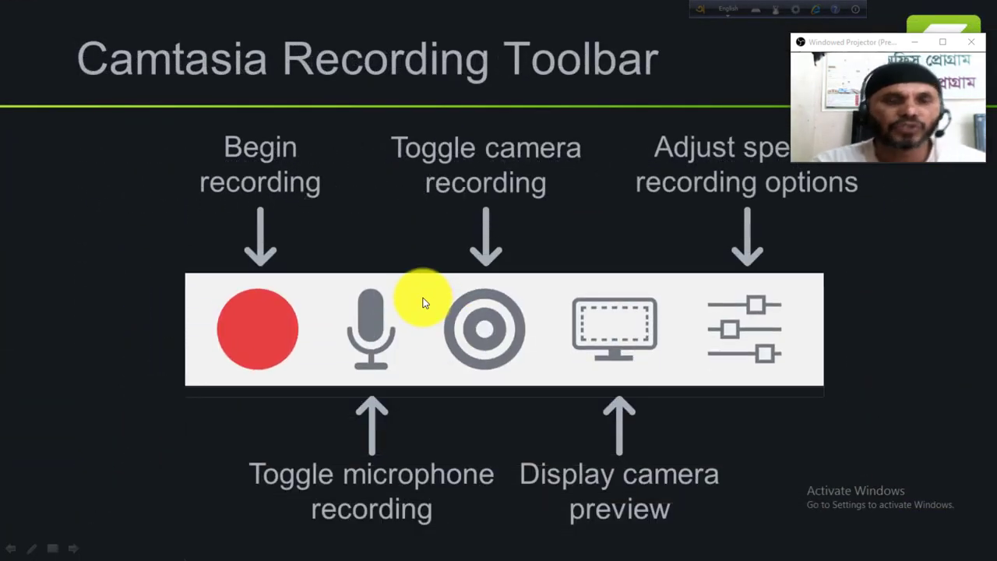
left_click(308, 254)
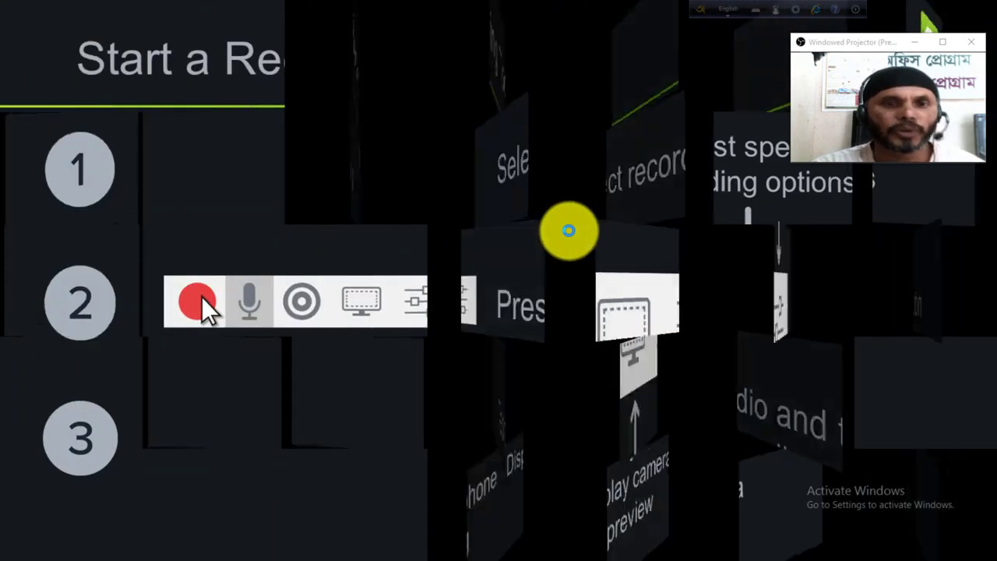
key("Escape")
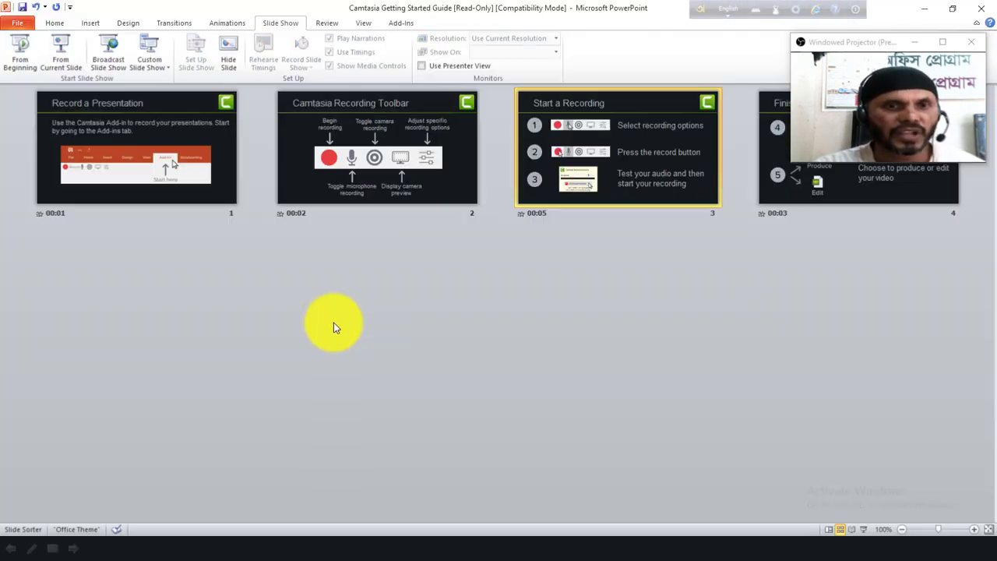